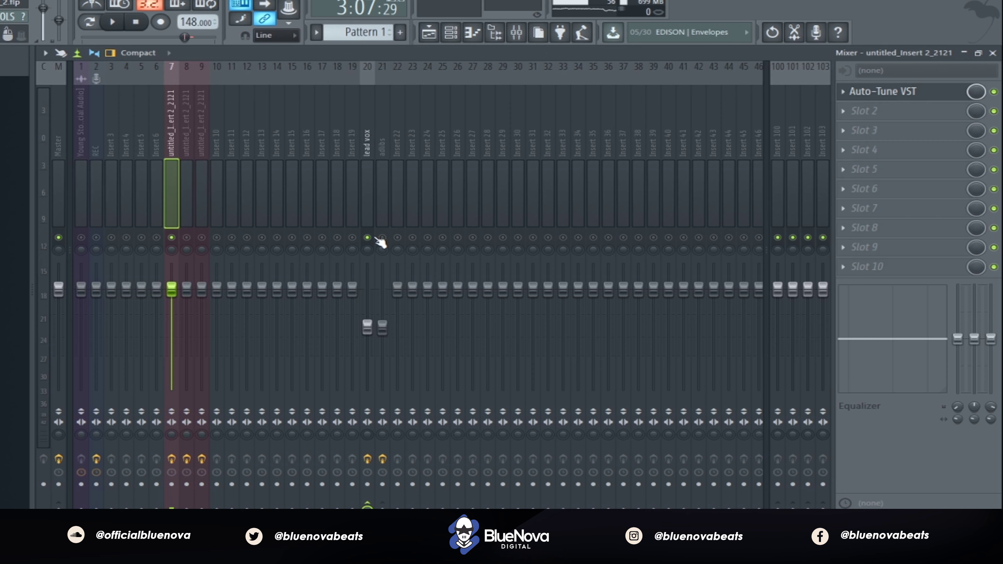
Step: Bypass the first StudioRack Stereo on the lead vox track and open Auto-Tune VST on mixer insert 7
left_click(371, 155)
left_click(994, 92)
left_click(174, 139)
left_click(931, 97)
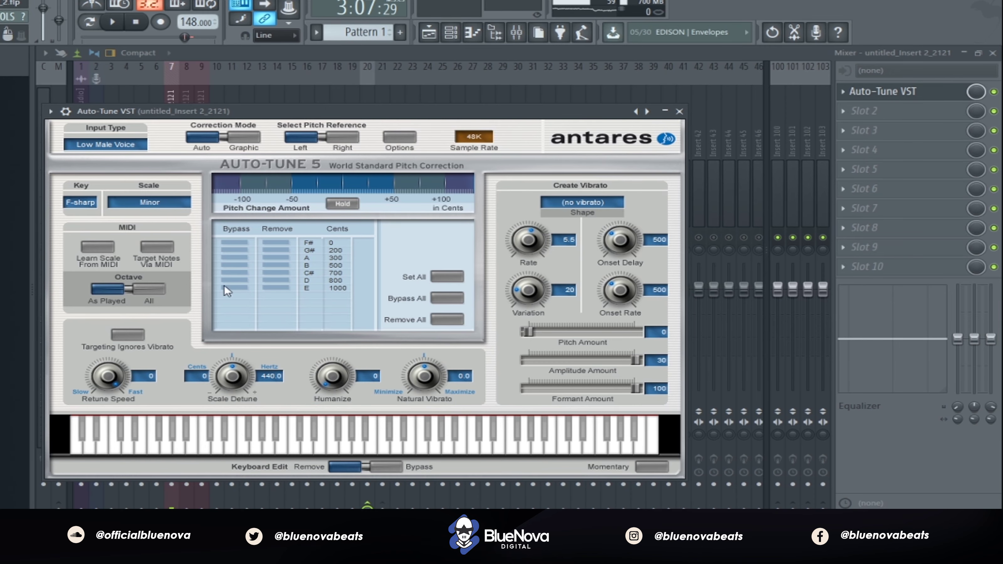
left_click_drag(233, 111, 444, 108)
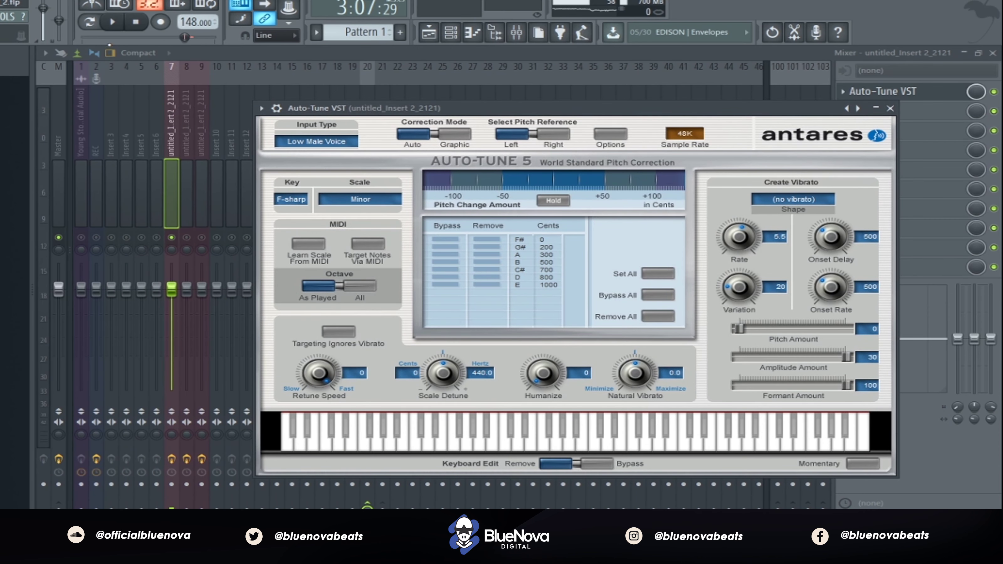
Step: Audition the vocal with Auto-Tune during playback, stop the song and close the plug-in
left_click(117, 26)
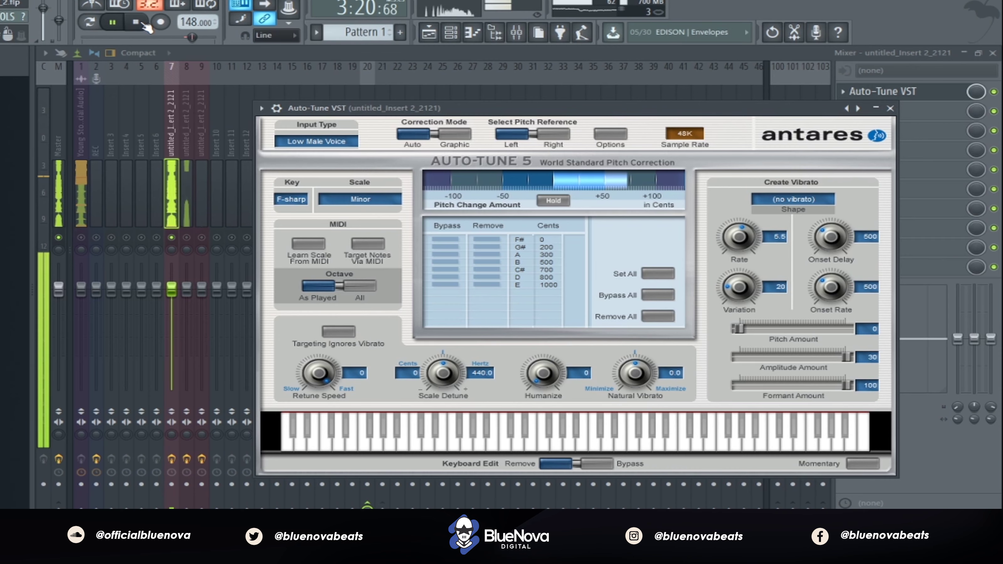
left_click(142, 24)
key("Escape")
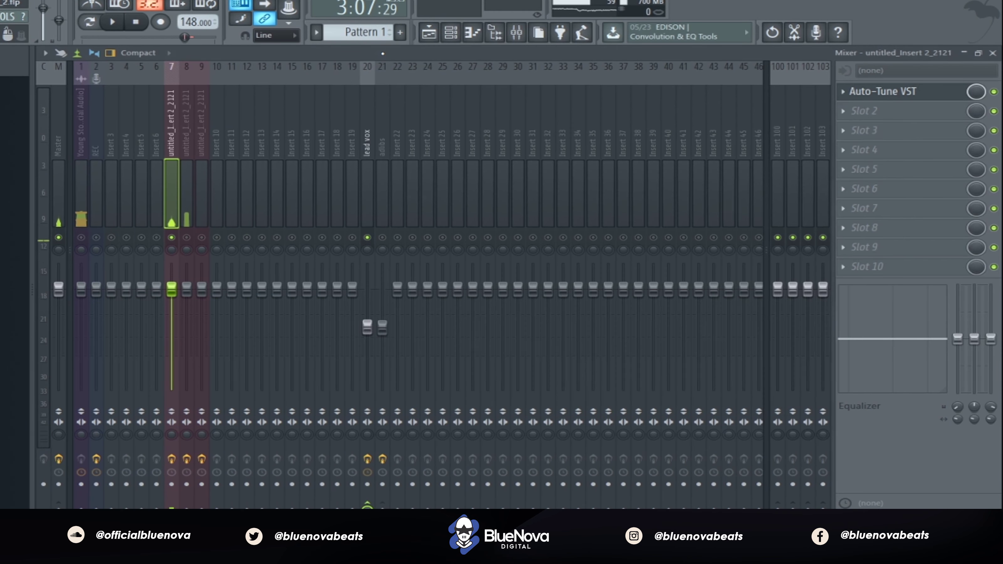
Step: Enable and open the first StudioRack Stereo on the lead vox track, and bypass its plug-ins from REQ 6 through the first Saphira
left_click(367, 133)
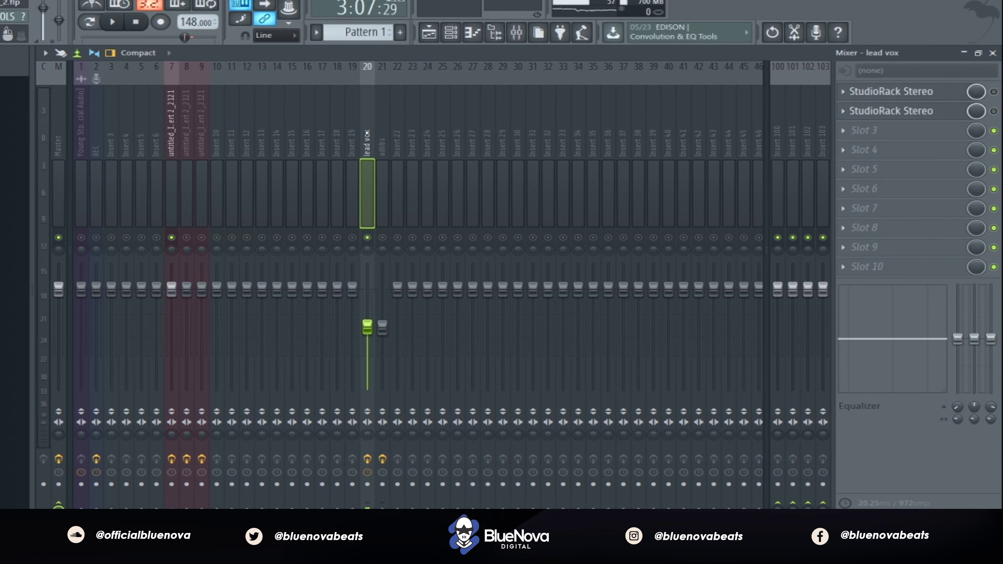
left_click(993, 93)
left_click(935, 94)
left_click(152, 328)
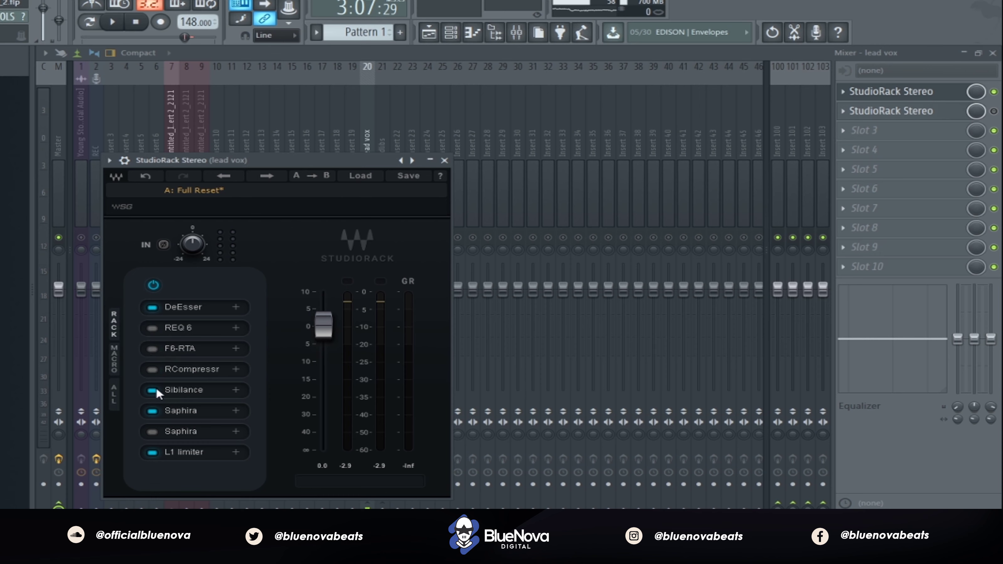
left_click(152, 410)
Step: Remove the second Saphira from the rack, and move the L1 limiter up into its slot and bypass it
left_click(228, 433)
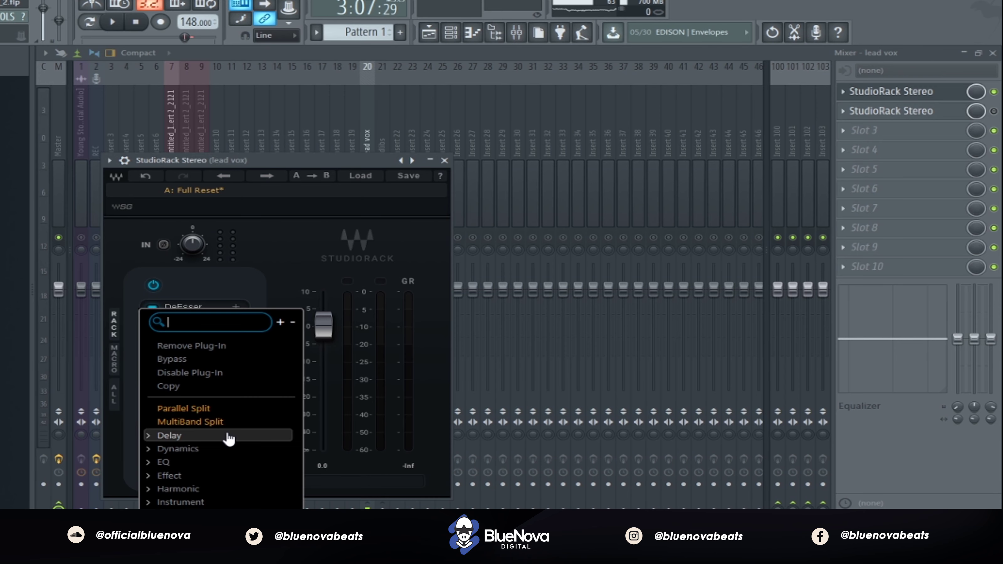
left_click(205, 346)
left_click_drag(208, 450, 209, 434)
left_click(153, 431)
Step: Open the DeEsser from the rack and audition the lead vocal through it during playback
left_click(208, 307)
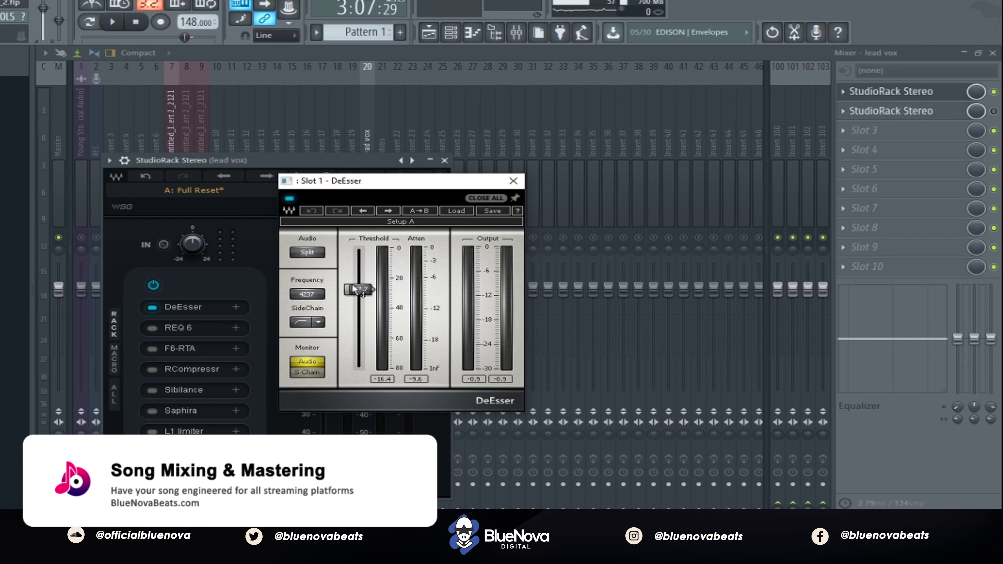
left_click(114, 22)
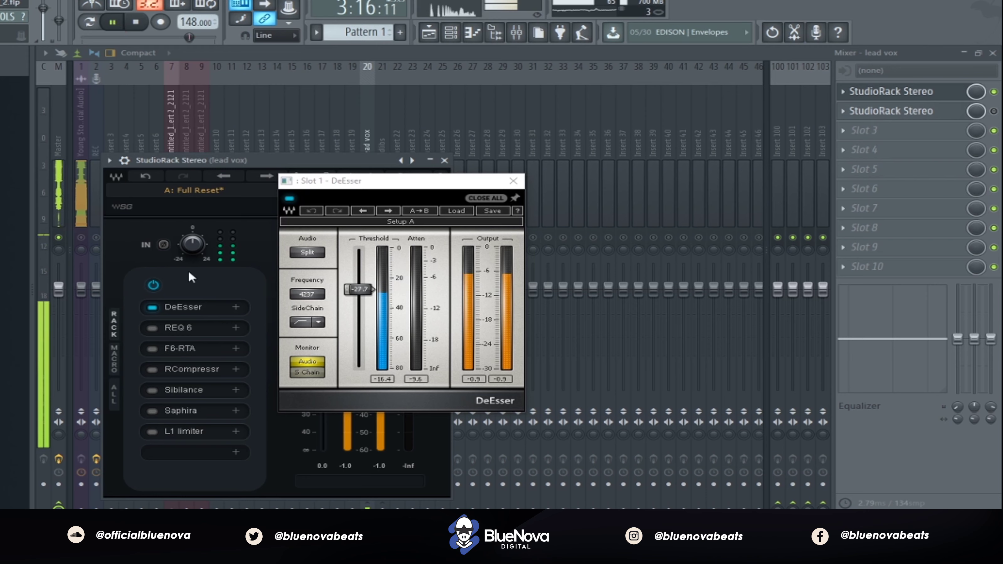
left_click(137, 23)
Step: Enable REQ 6 and audition its EQ on the lead vocal during playback, and also enable F6-RTA in the rack
left_click(152, 328)
left_click(190, 326)
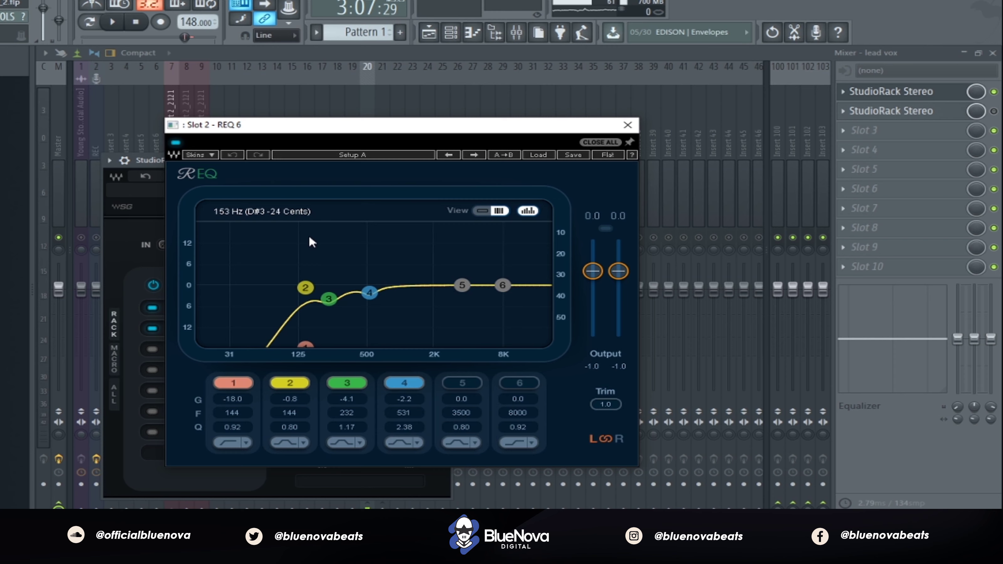
left_click(112, 24)
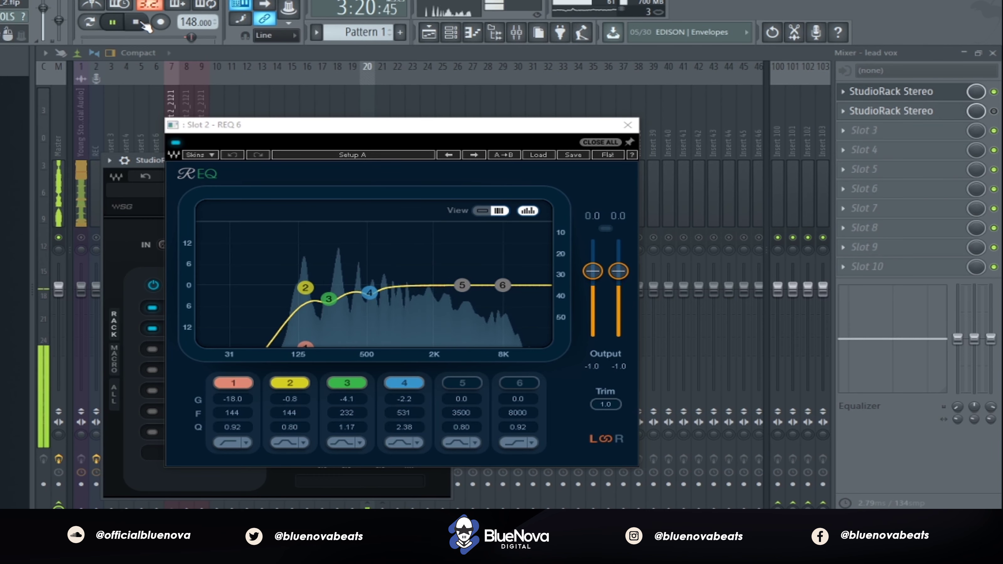
left_click(139, 23)
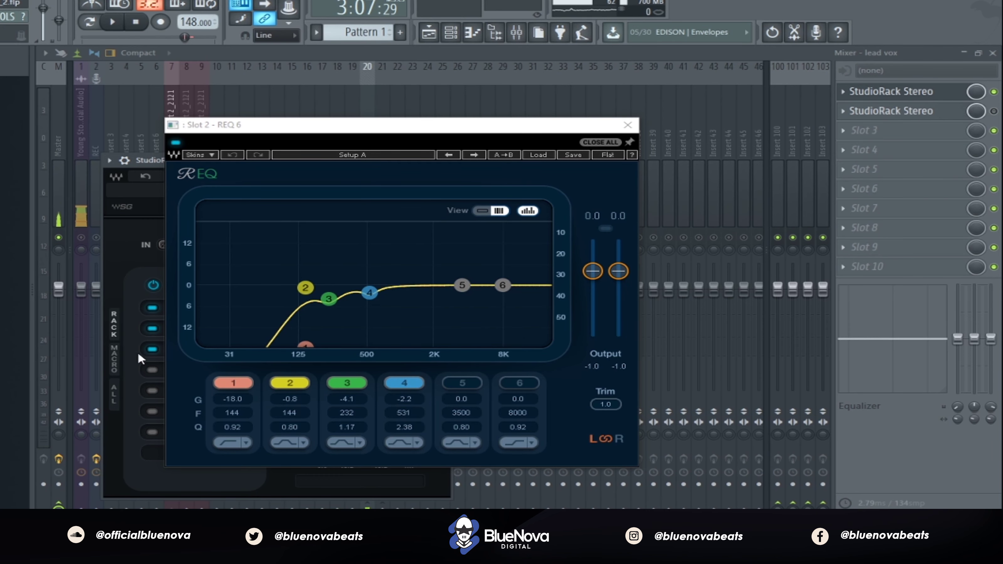
left_click(627, 125)
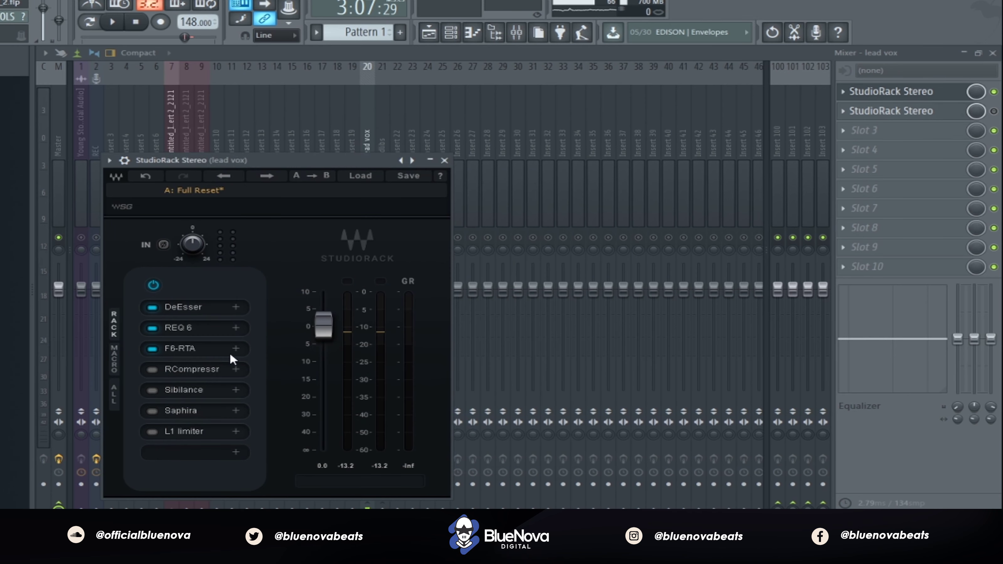
Step: Open F6-RTA, select high-shelf band 6 to inspect its settings, and audition the dynamic EQ during playback
left_click(201, 350)
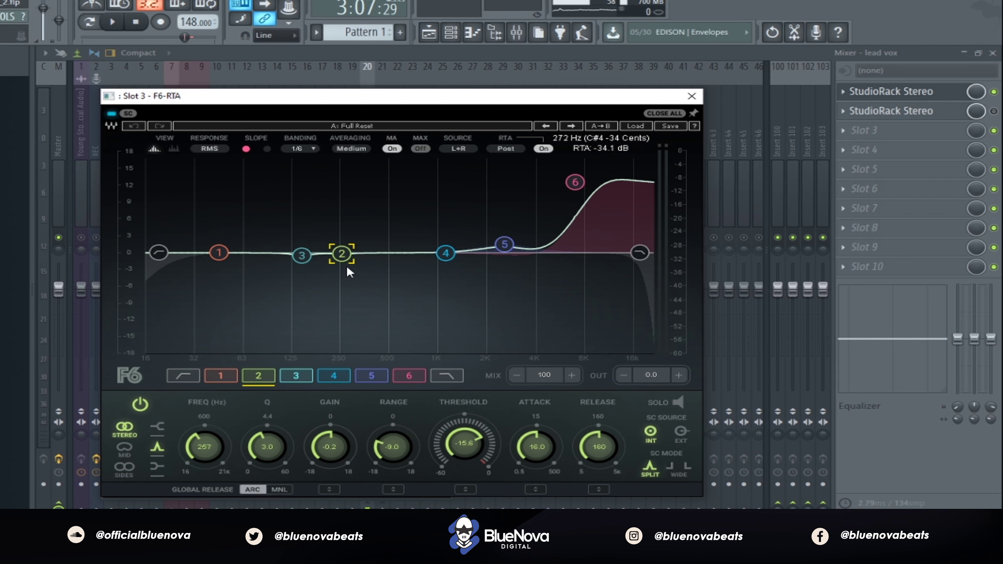
left_click(573, 183)
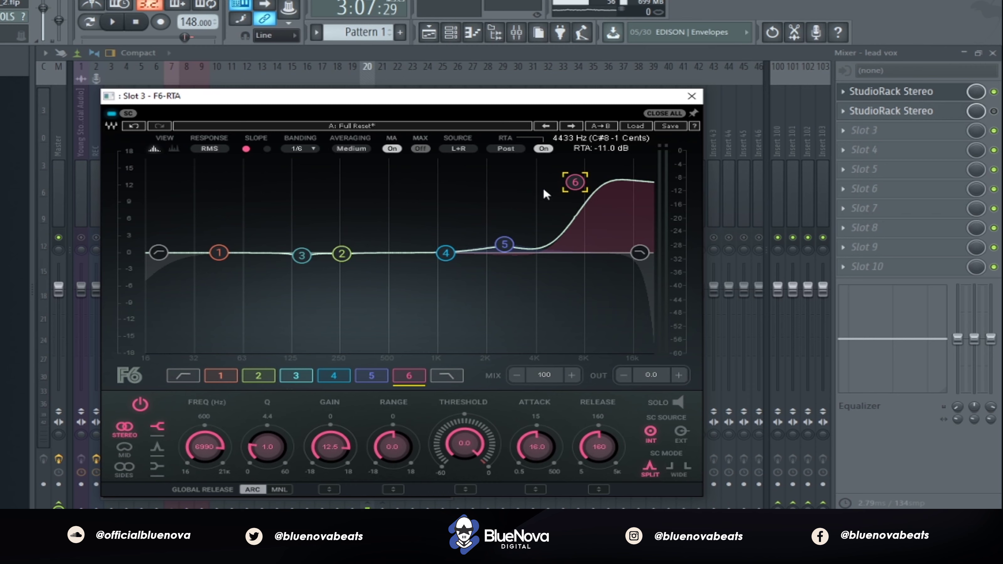
left_click(112, 24)
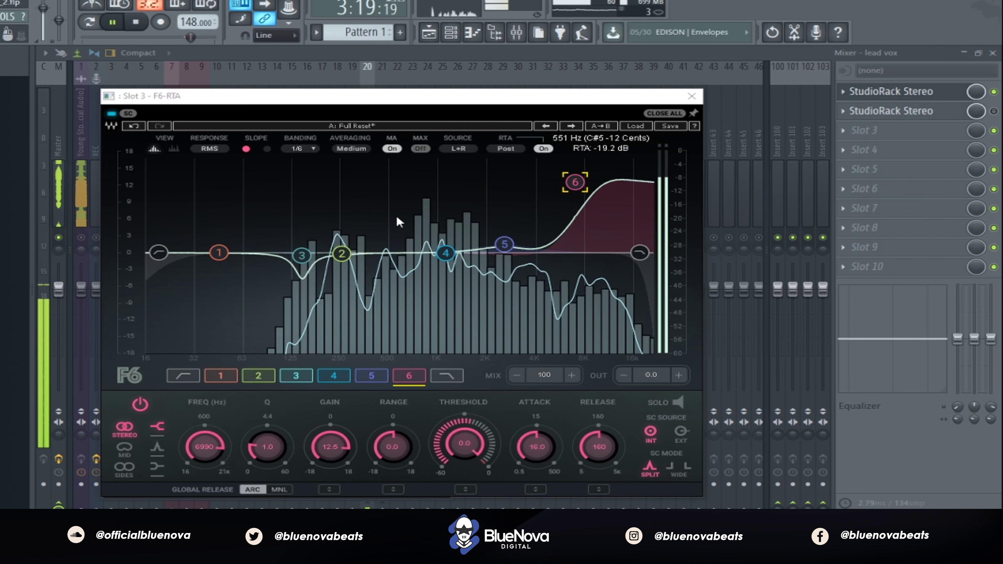
key("space")
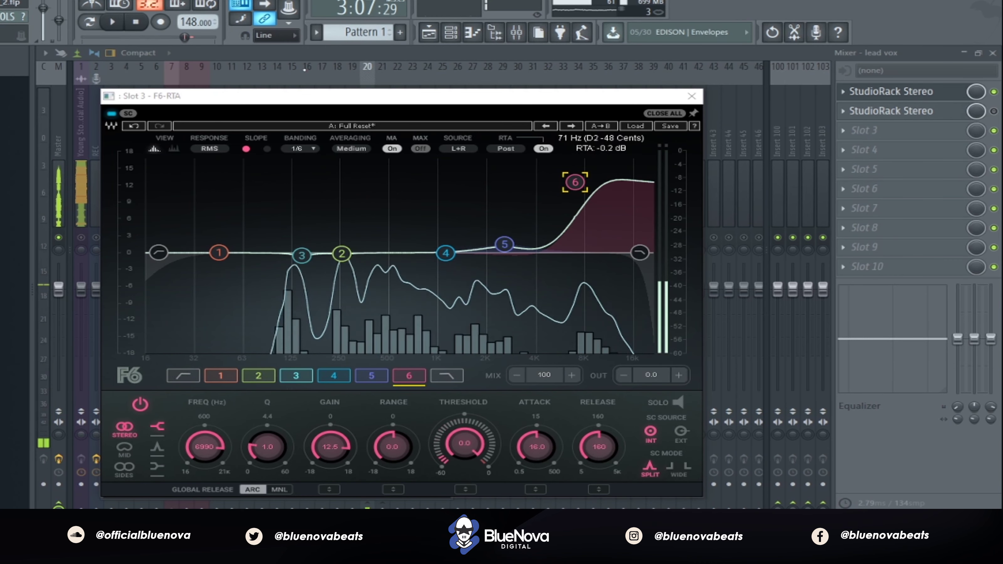
left_click(691, 96)
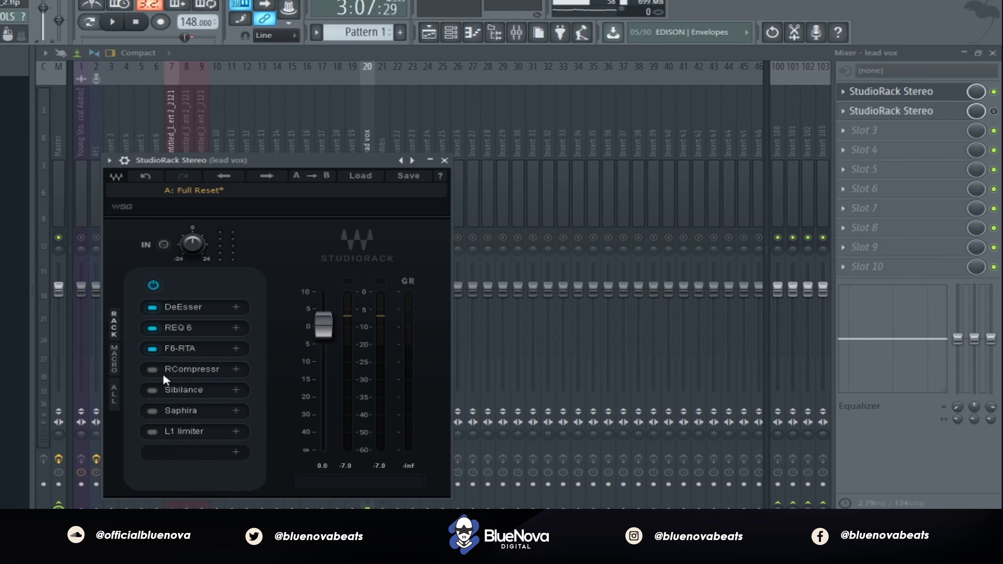
Step: Enable and open RCompressor in the rack and audition the lead vocal's compression during playback
left_click(190, 368)
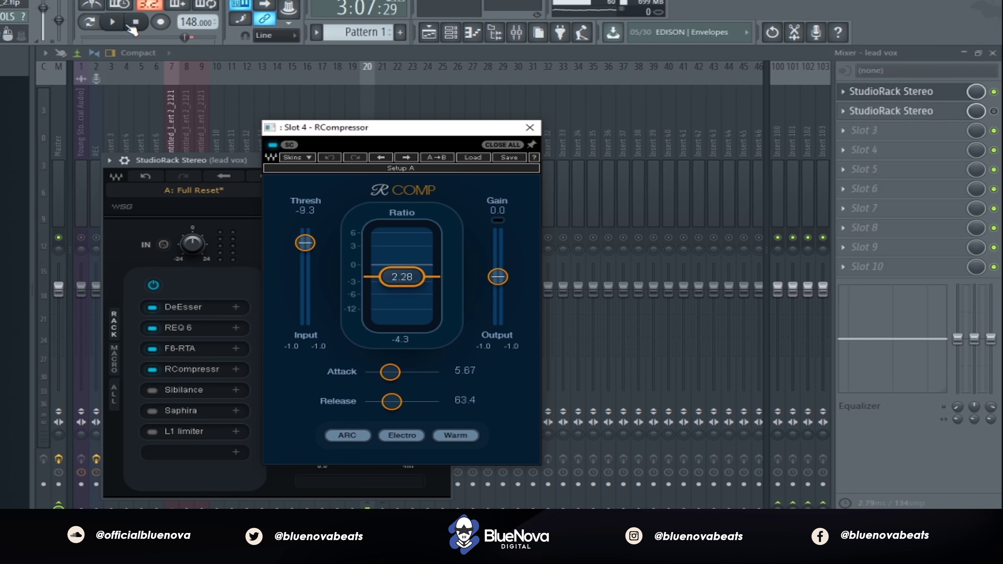
left_click(112, 22)
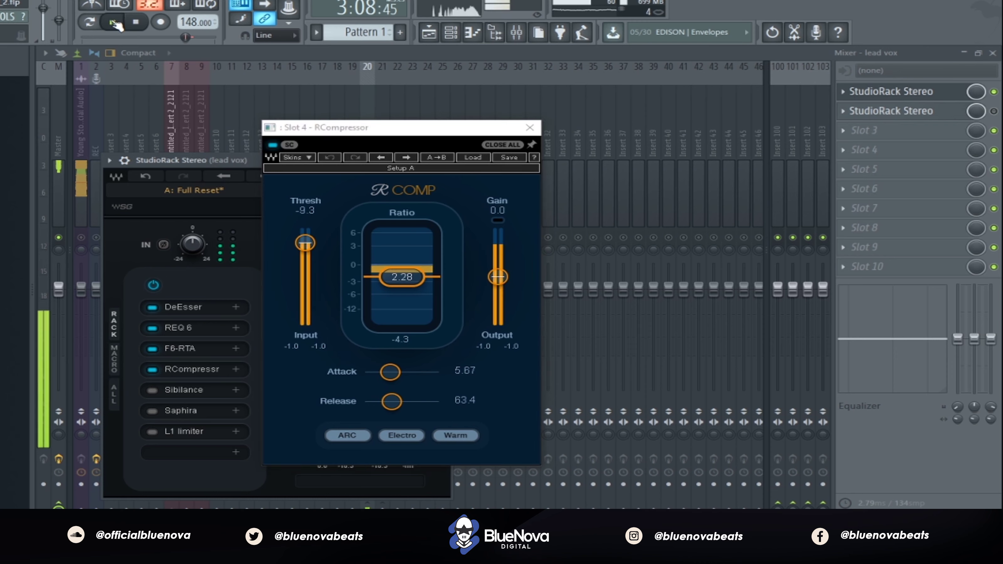